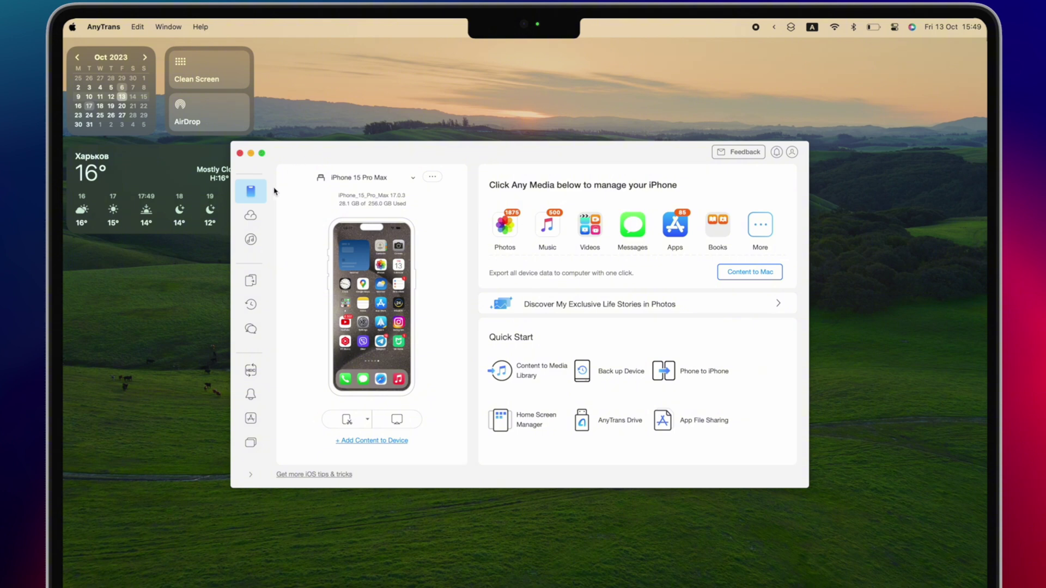
# Start Phone Switcher migration with iPhone 15 Pro Max as source and iPad as target.
pyautogui.click(252, 281)
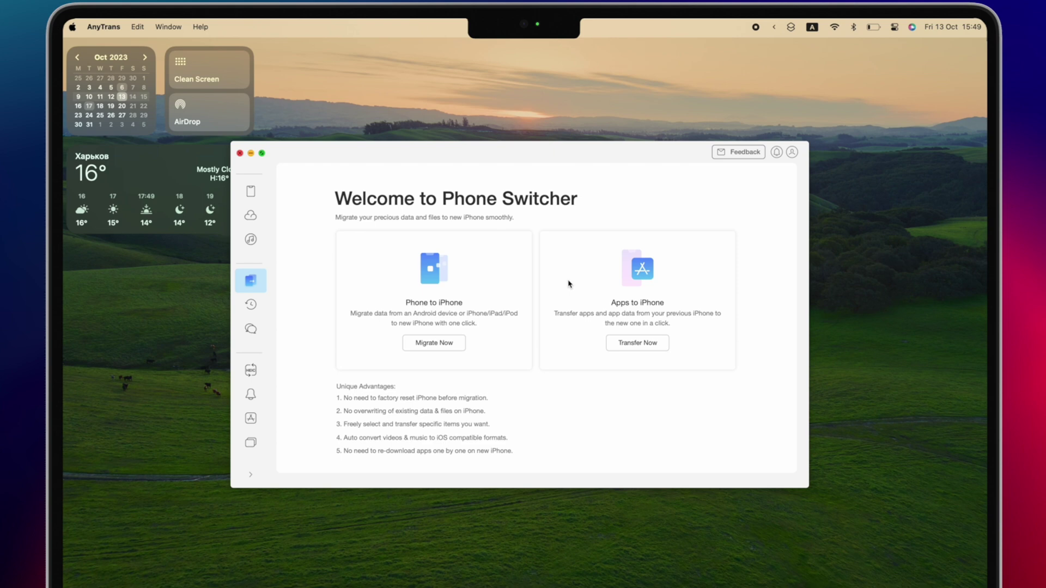
pyautogui.click(432, 344)
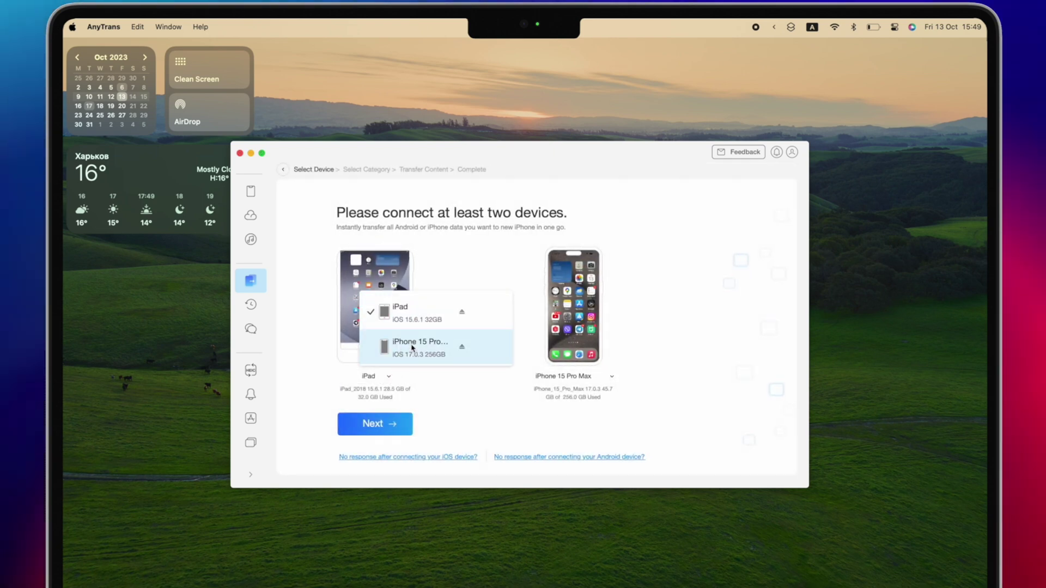
pyautogui.click(433, 347)
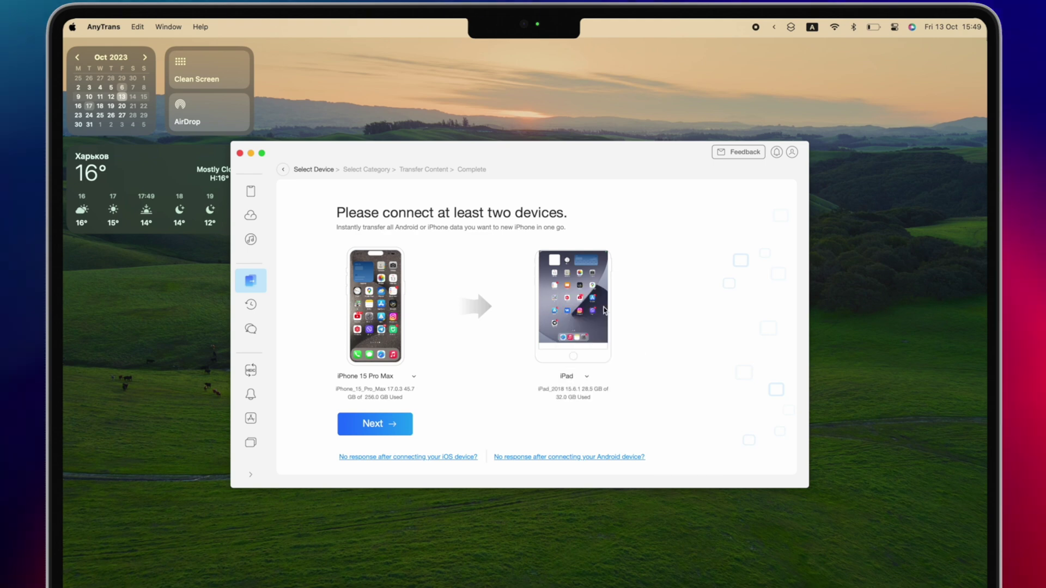
pyautogui.click(385, 423)
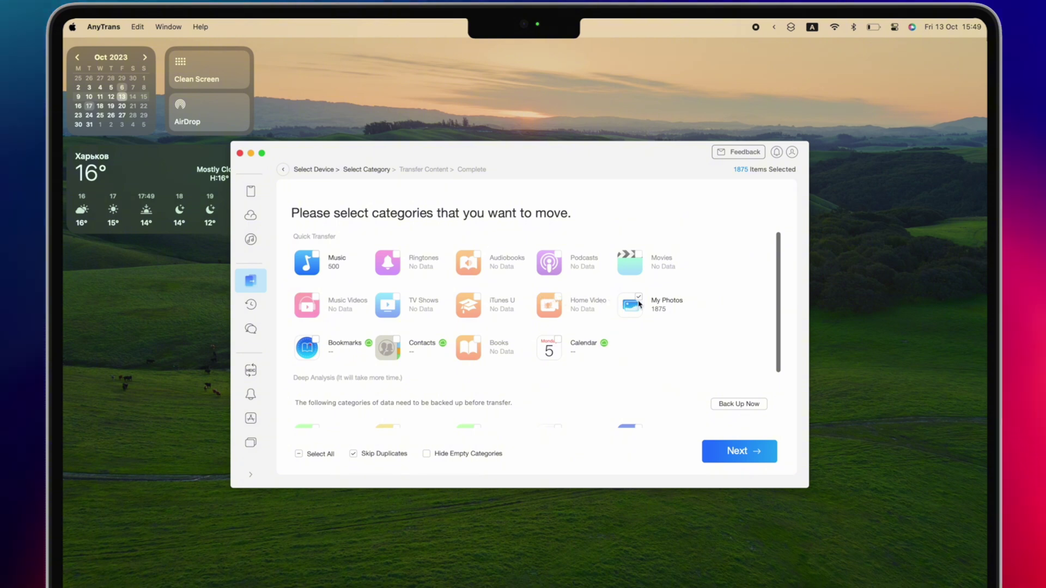
# Begin transferring the 1875 selected photos from the iPhone to the iPad.
pyautogui.click(758, 454)
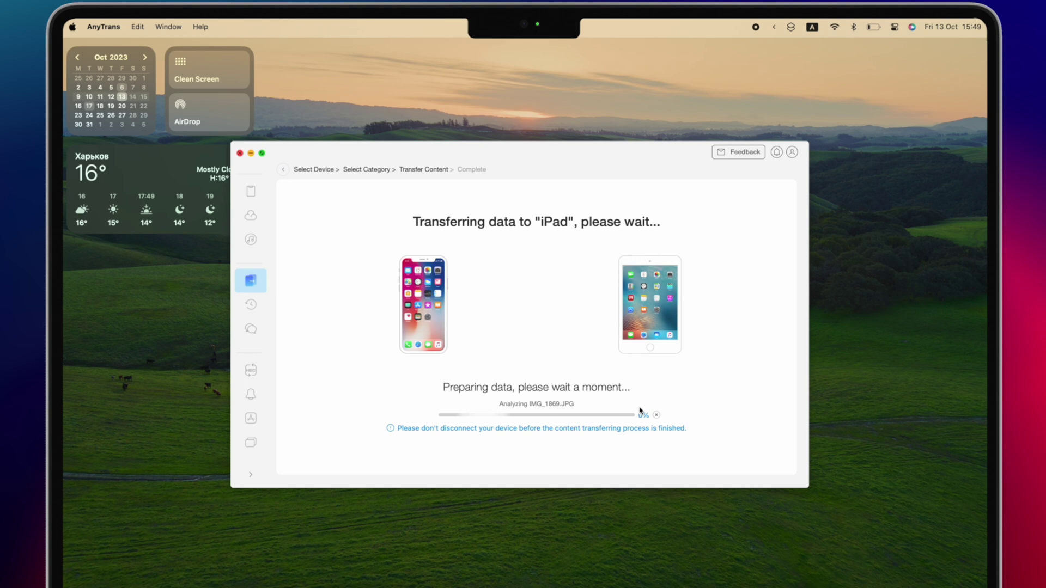